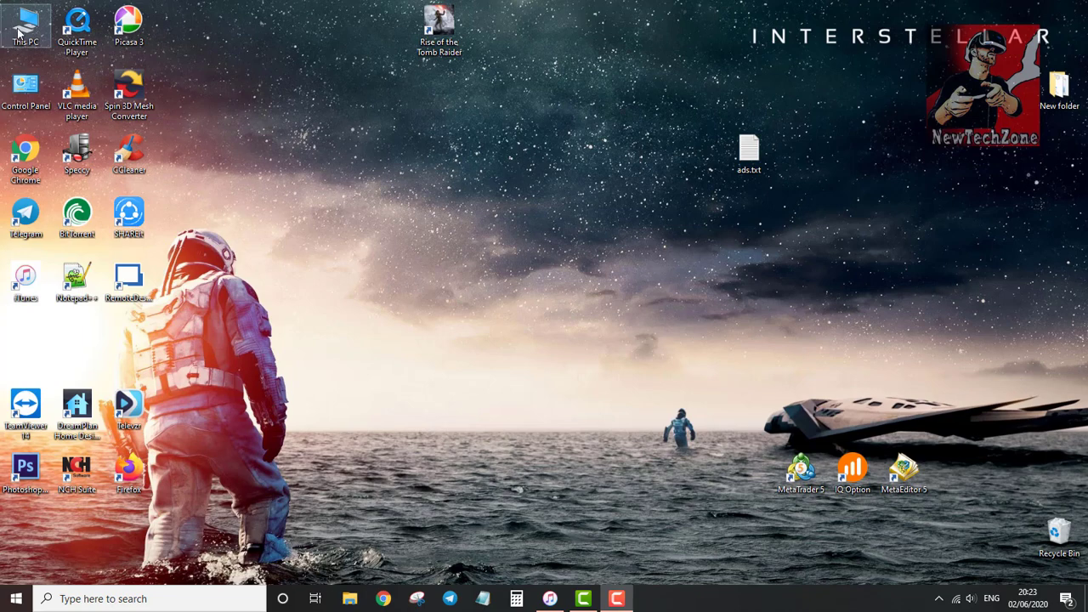
Step: Refresh the Windows desktop from its right-click menu
right_click(311, 136)
click(349, 177)
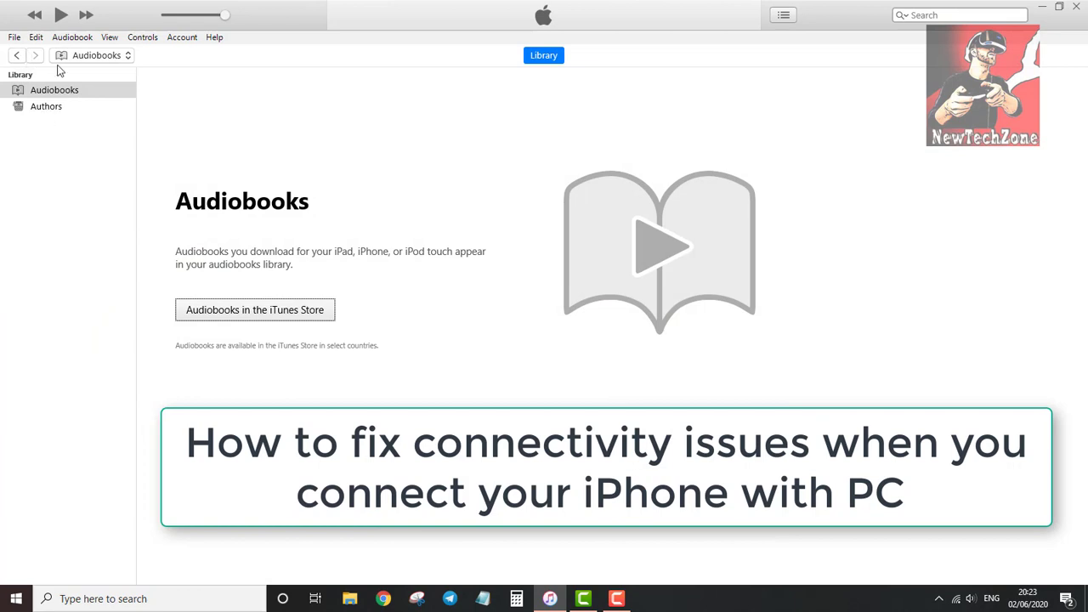
Step: Check the iTunes File menu without choosing anything, then pick Music from the media dropdown
click(21, 43)
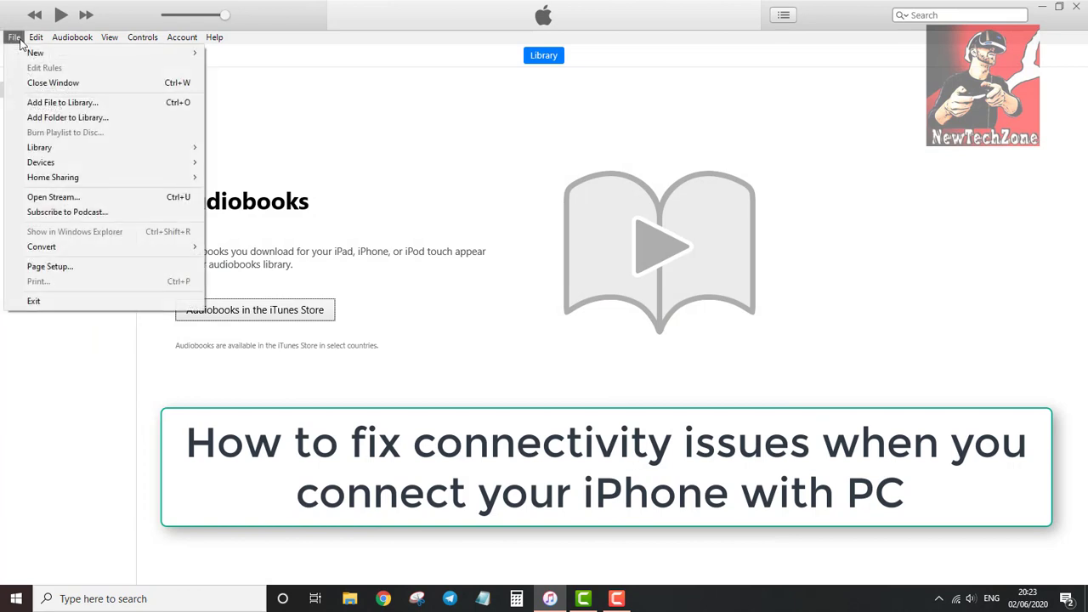
click(210, 88)
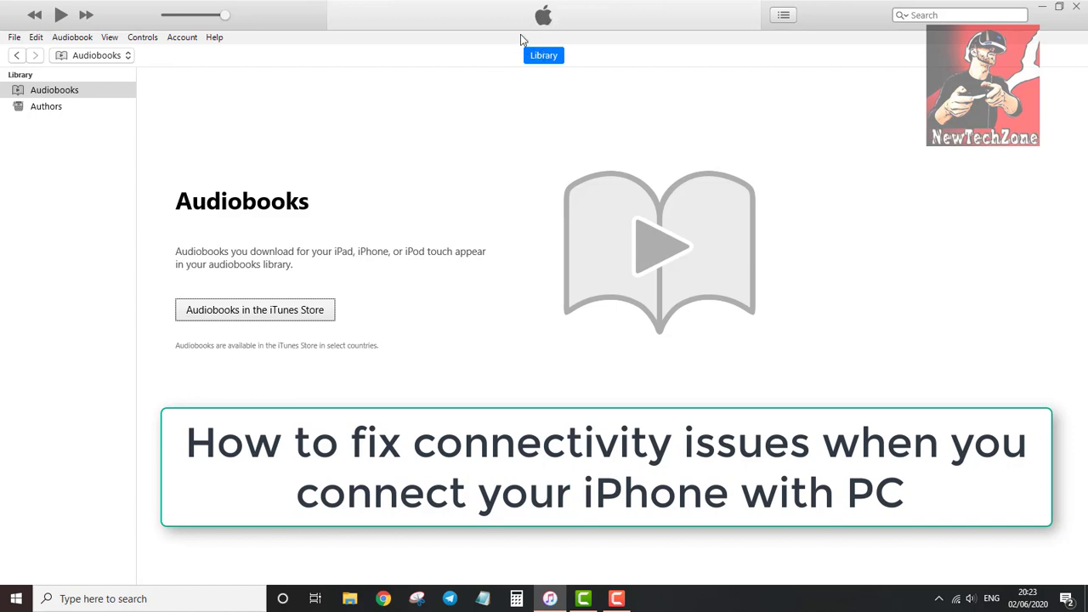
click(104, 56)
click(90, 15)
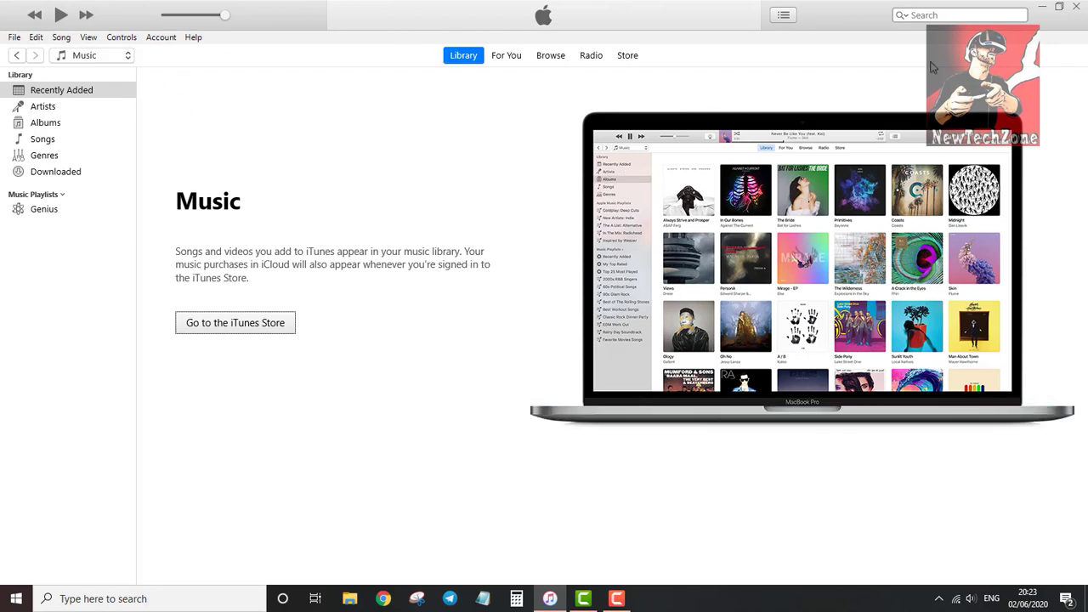
Step: Minimise iTunes and view the device list in Computer Management's Device Manager for This PC
click(1040, 8)
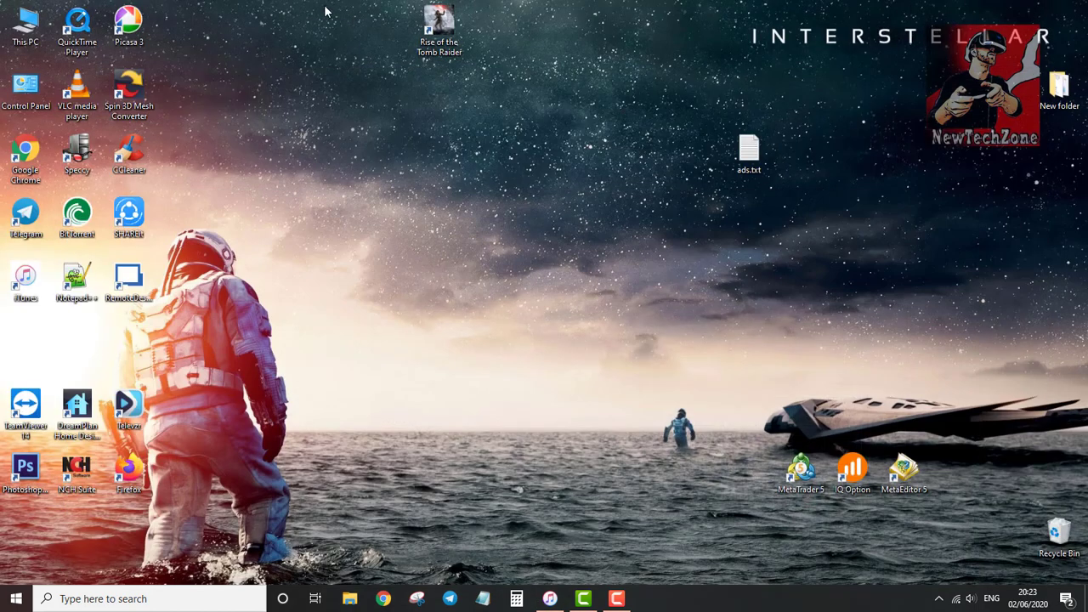
right_click(18, 29)
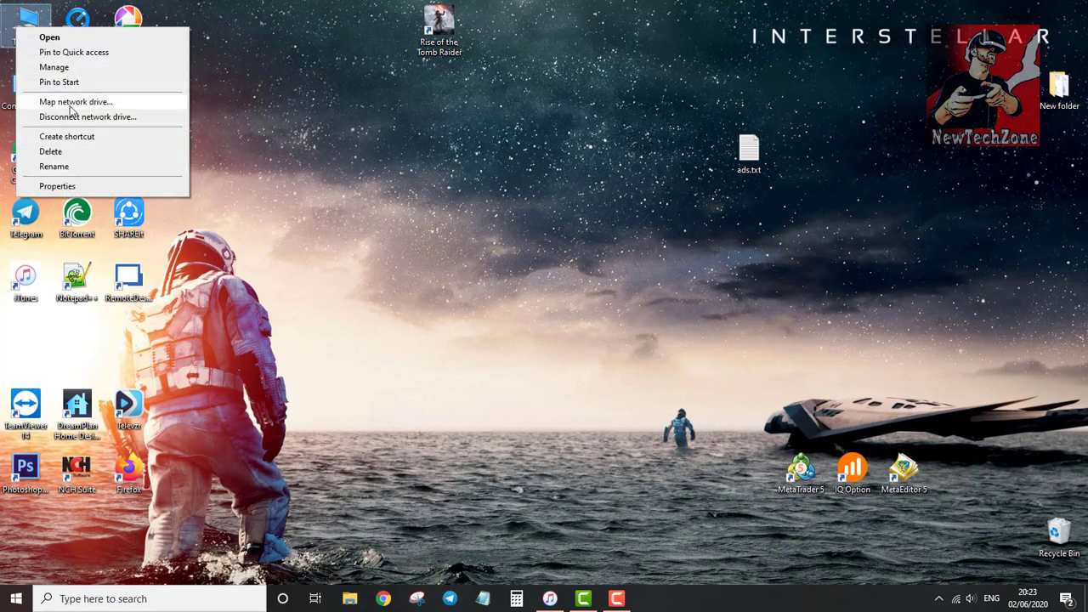
click(62, 71)
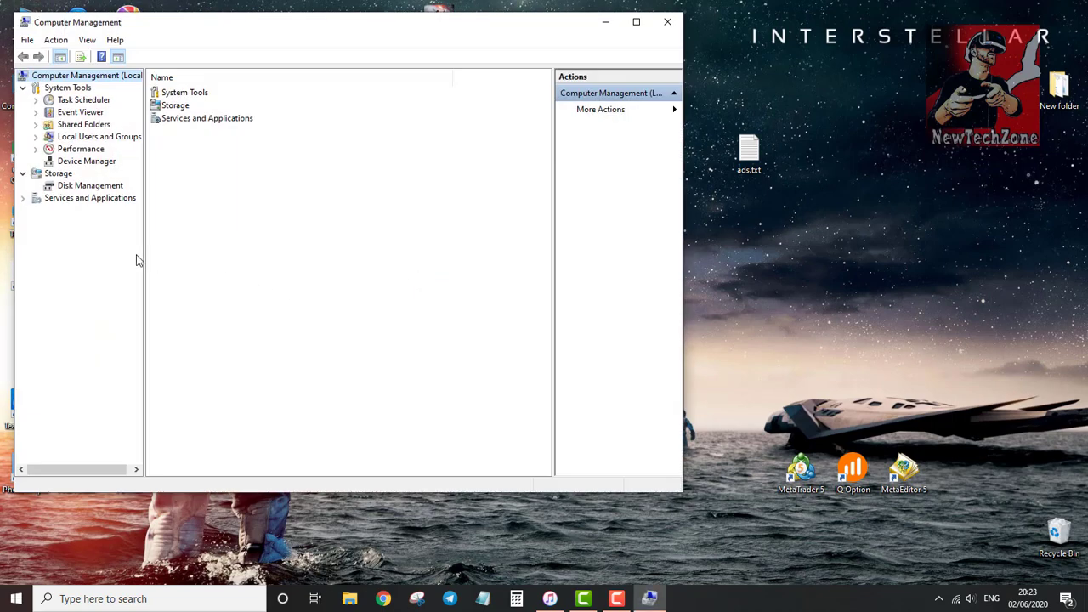
click(86, 160)
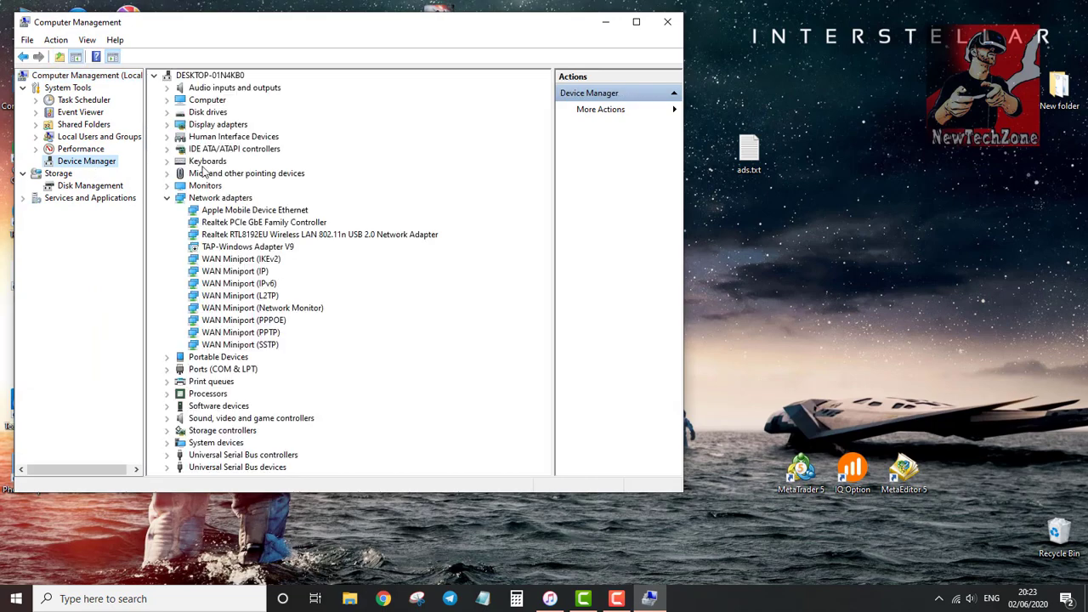
Step: Close Computer Management and search Windows for 'device'
click(667, 22)
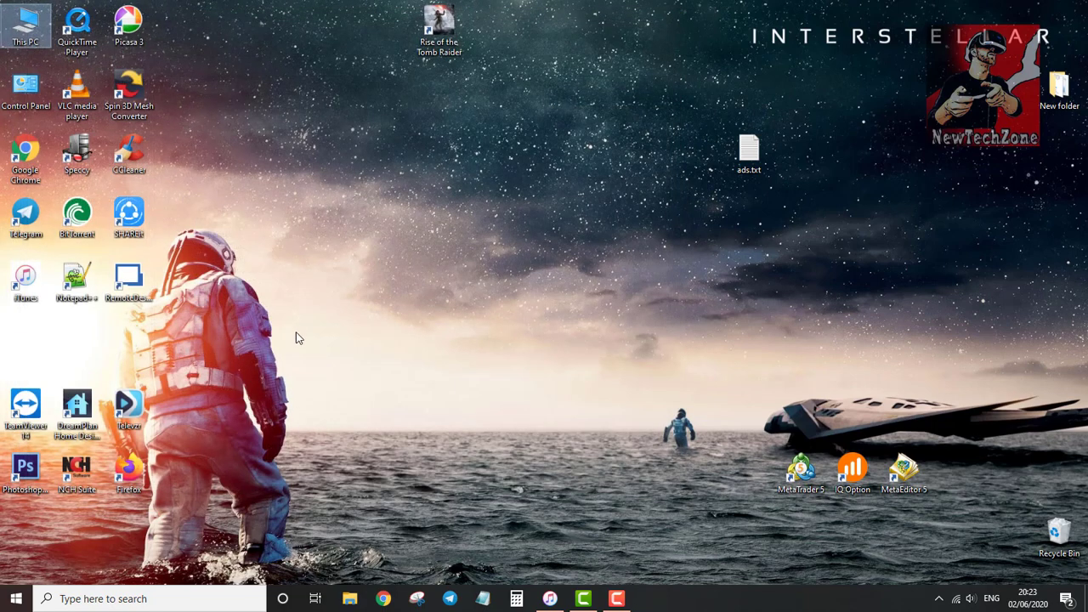
click(150, 597)
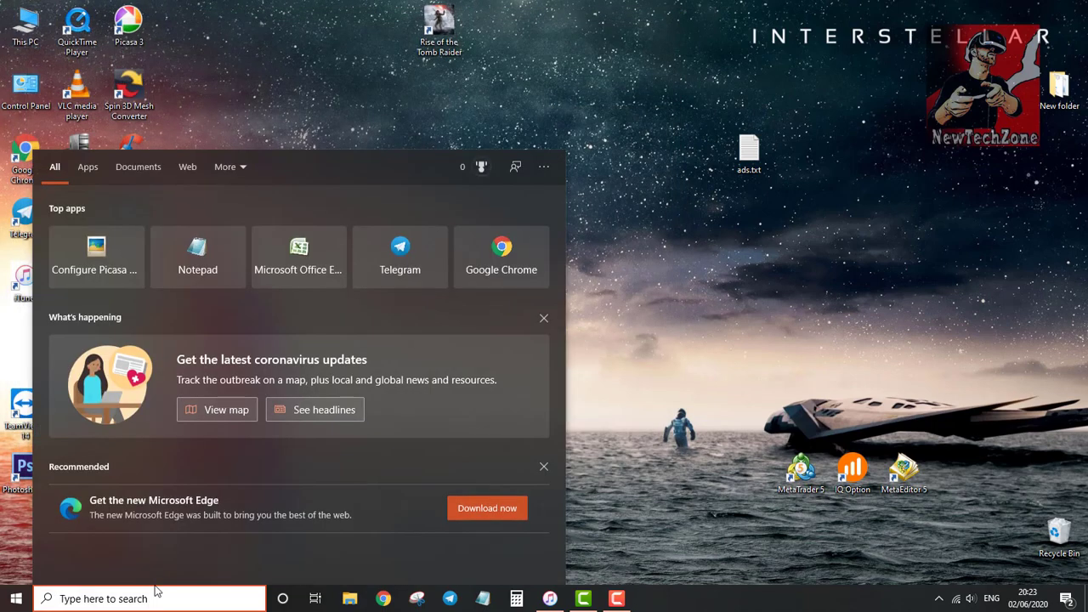
text(devi)
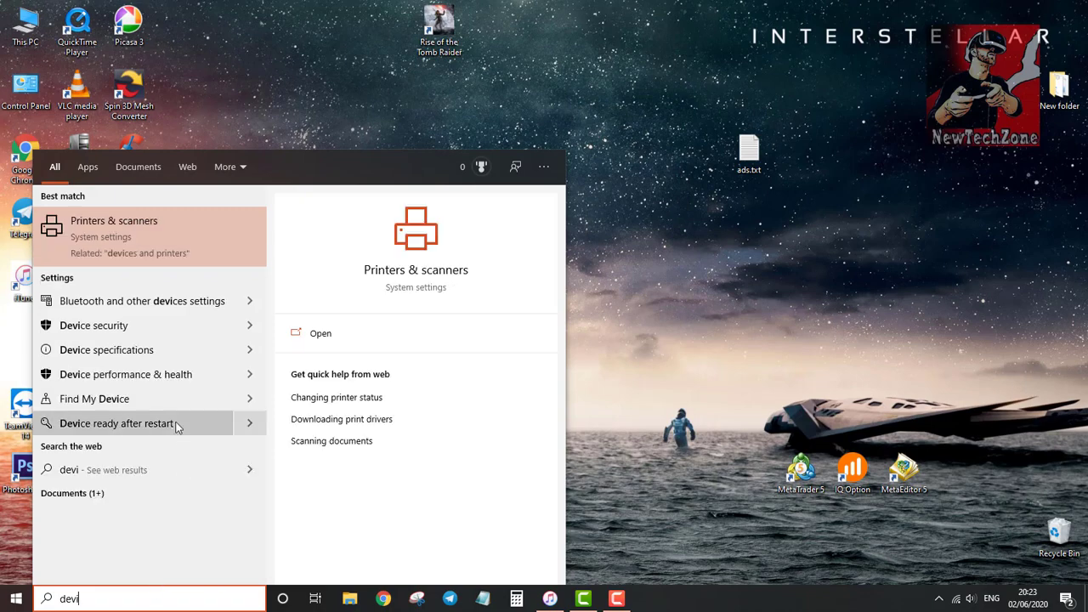
text(ce)
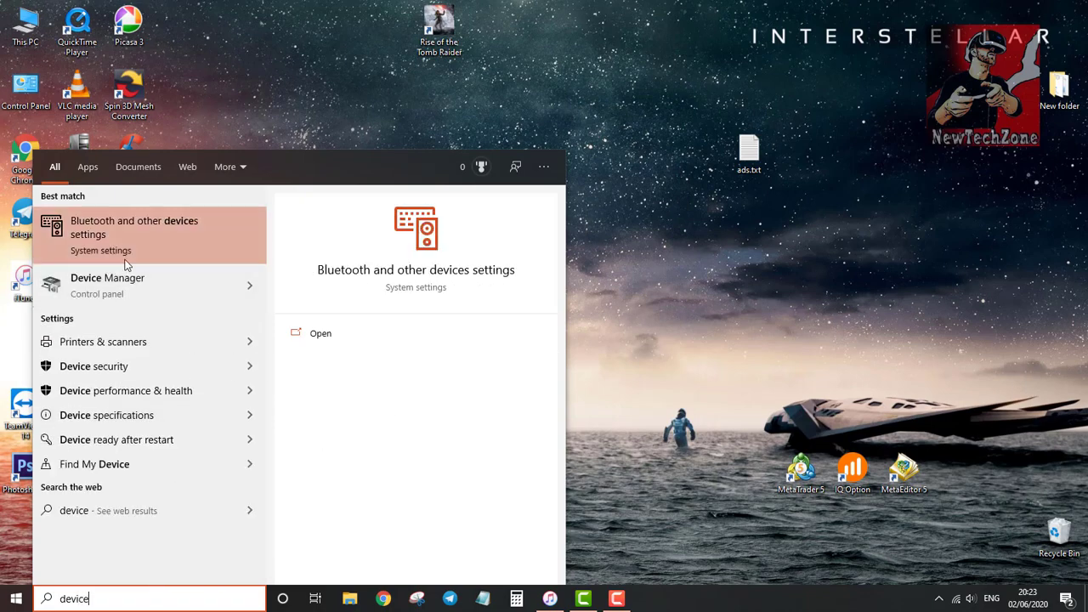
Step: Open Device Manager maximised and expand the Universal Serial Bus controllers and devices categories
click(129, 288)
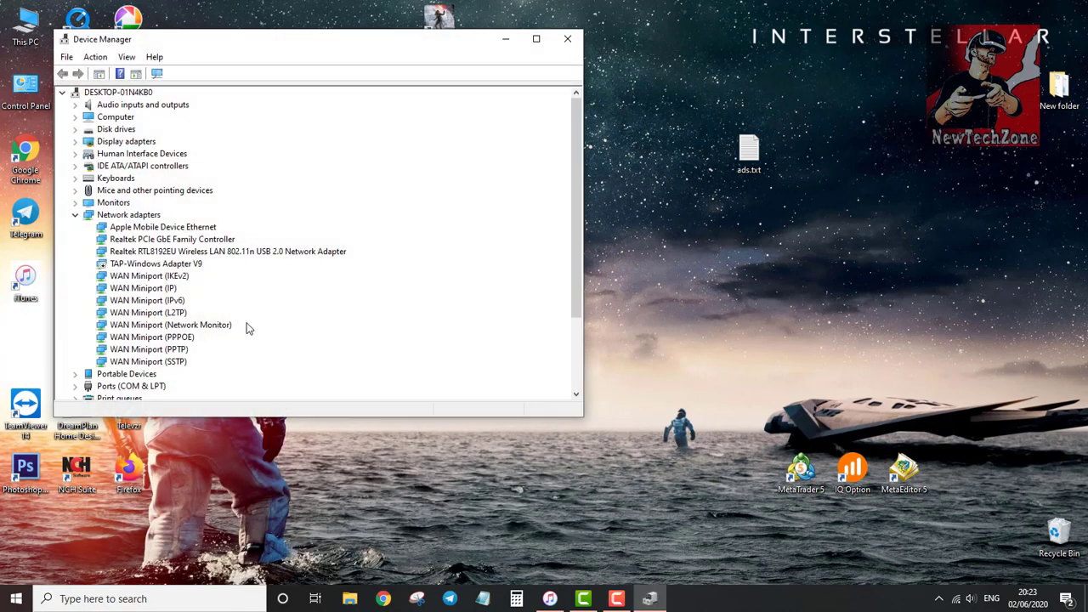
click(536, 38)
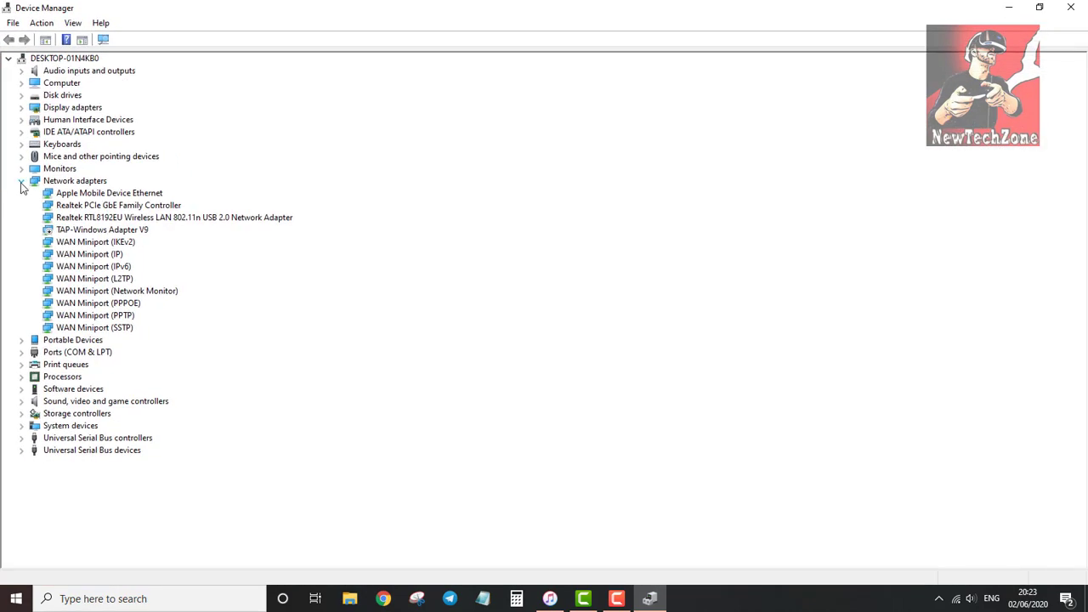
click(21, 182)
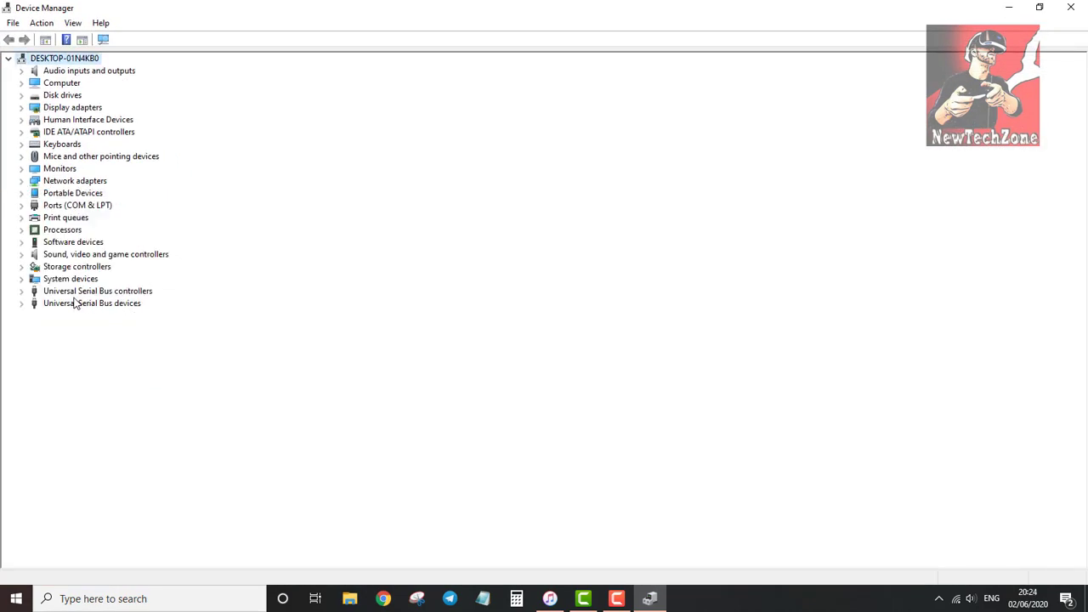
click(21, 291)
click(22, 414)
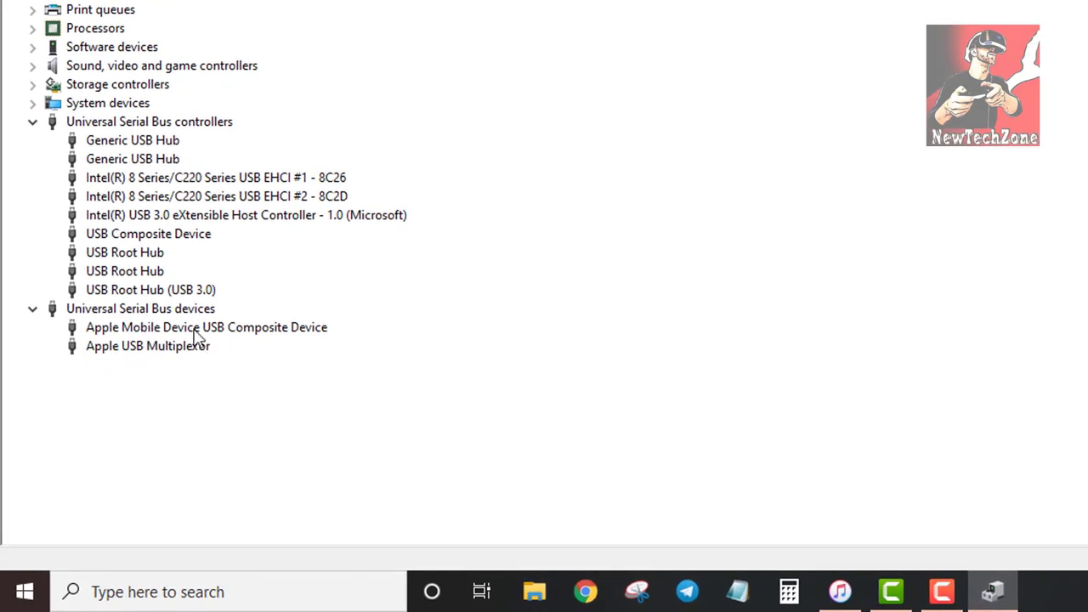
Step: Update the Apple Mobile Device USB Composite Device driver by automatic search
click(195, 331)
right_click(281, 334)
click(328, 343)
click(704, 141)
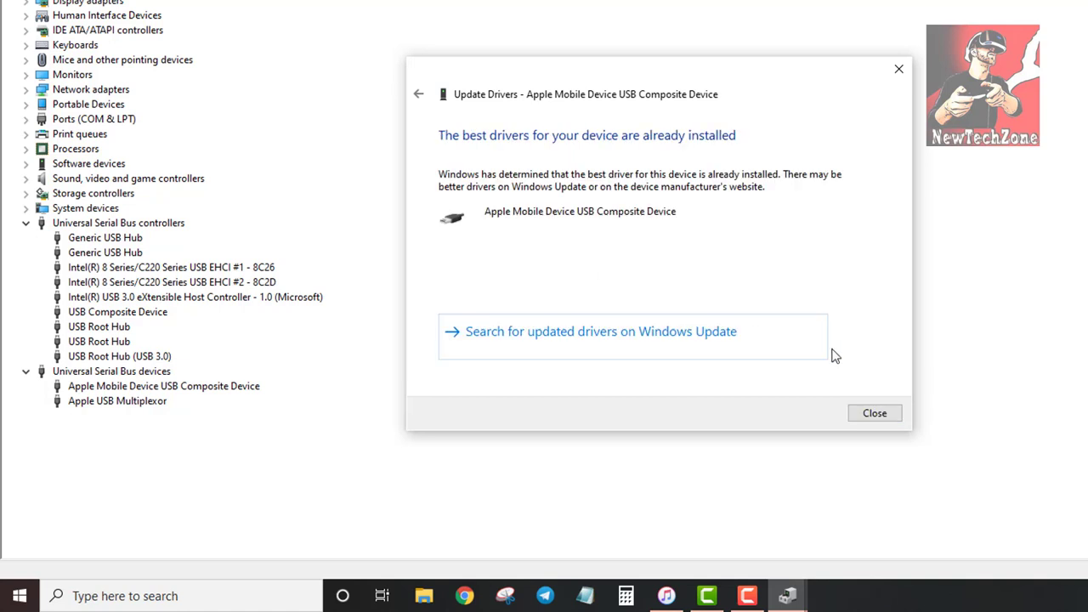
Step: Update the Apple USB Multiplexor driver by automatic search, so it shows as Apple Mobile Device USB Device
click(873, 413)
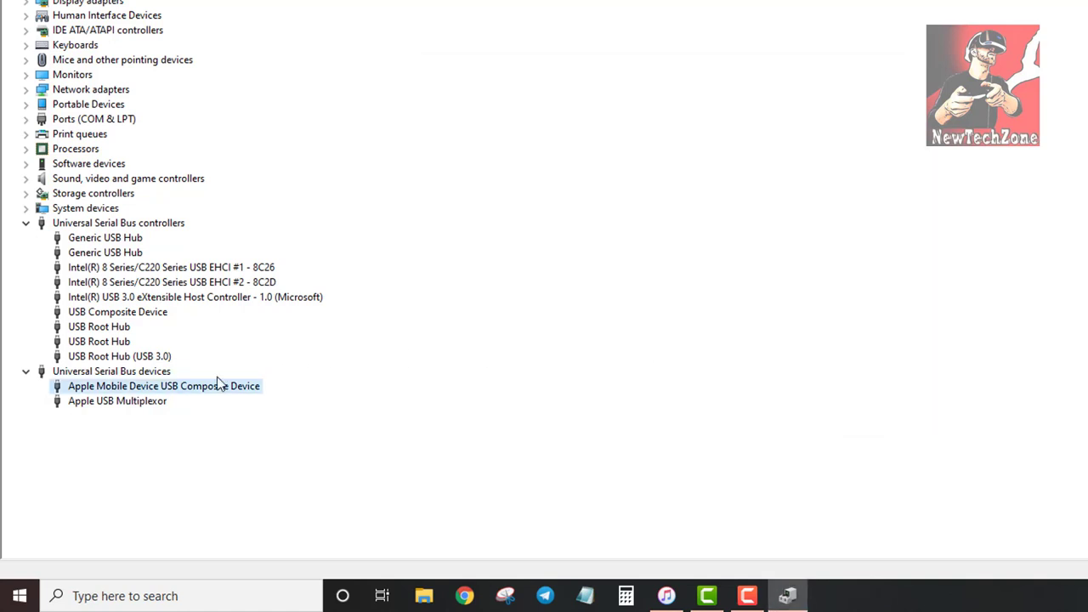
right_click(155, 404)
click(180, 416)
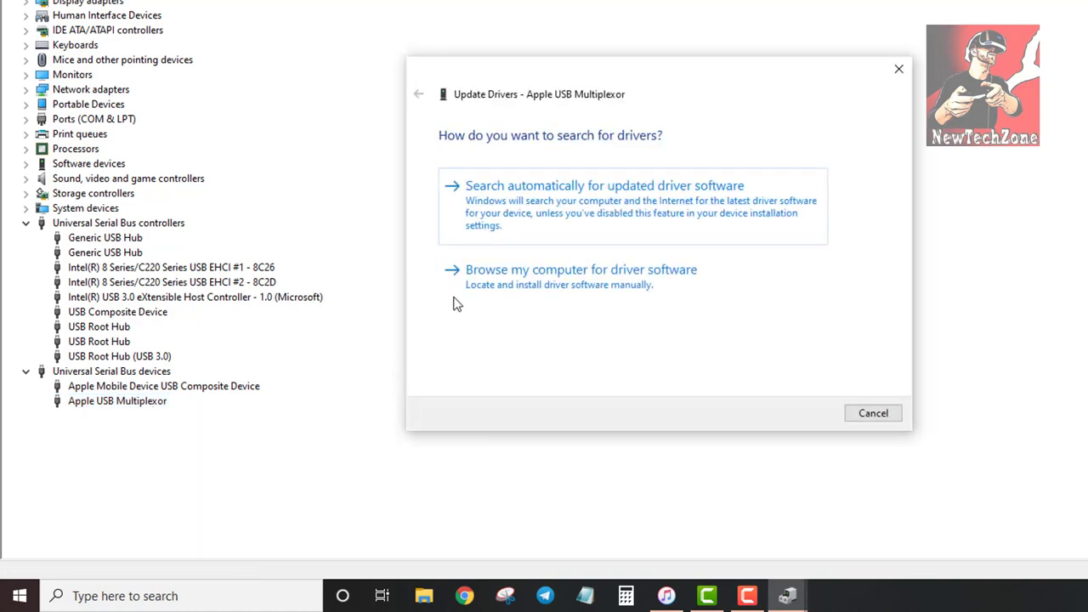
click(509, 225)
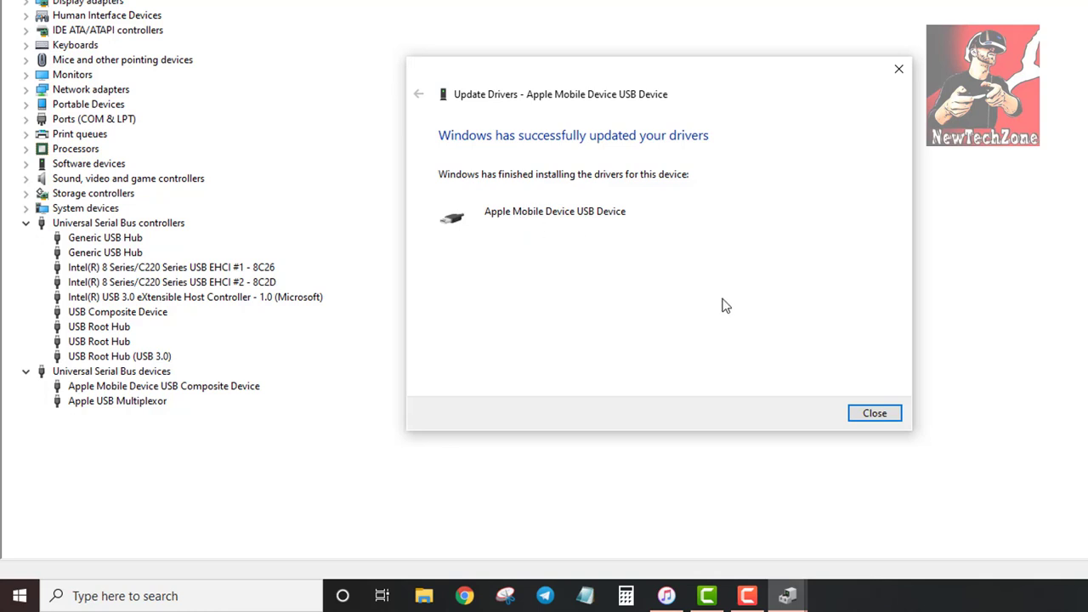
click(857, 414)
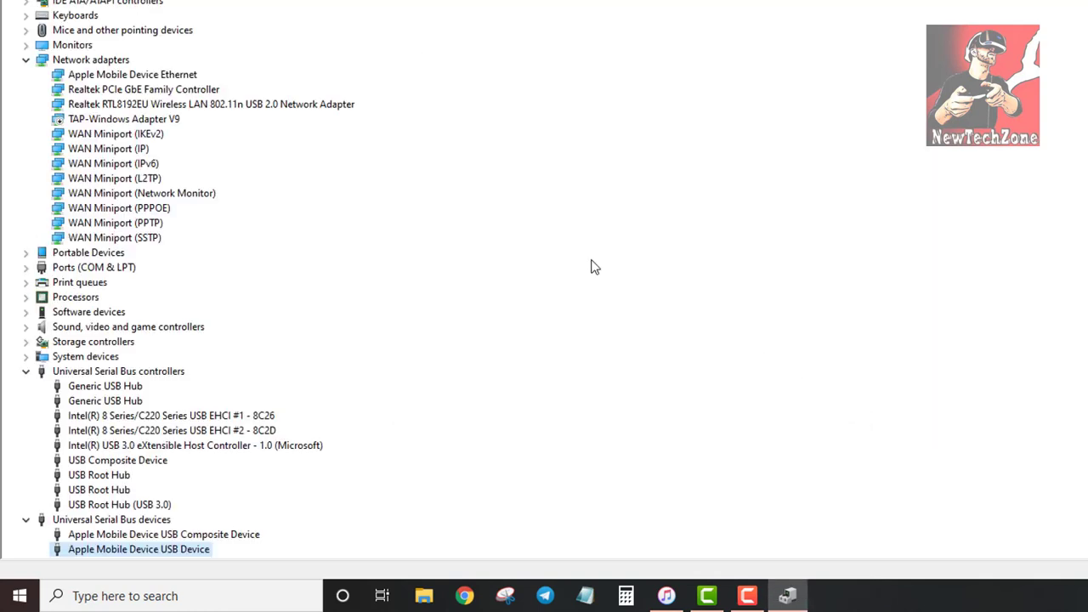
Step: Scan for hardware changes from the Universal Serial Bus controllers category
right_click(142, 520)
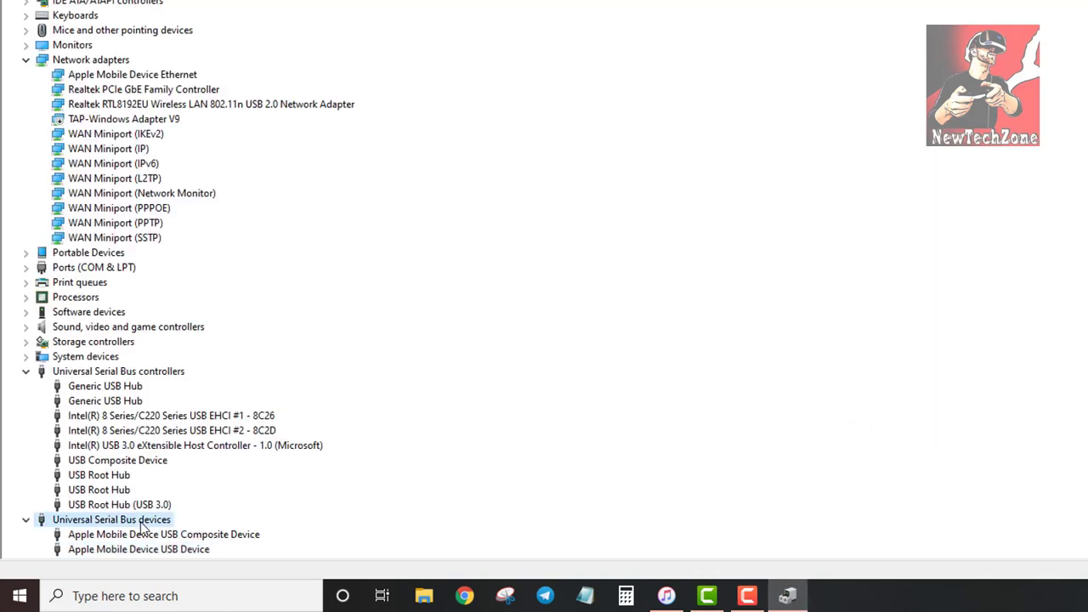
right_click(91, 374)
click(111, 382)
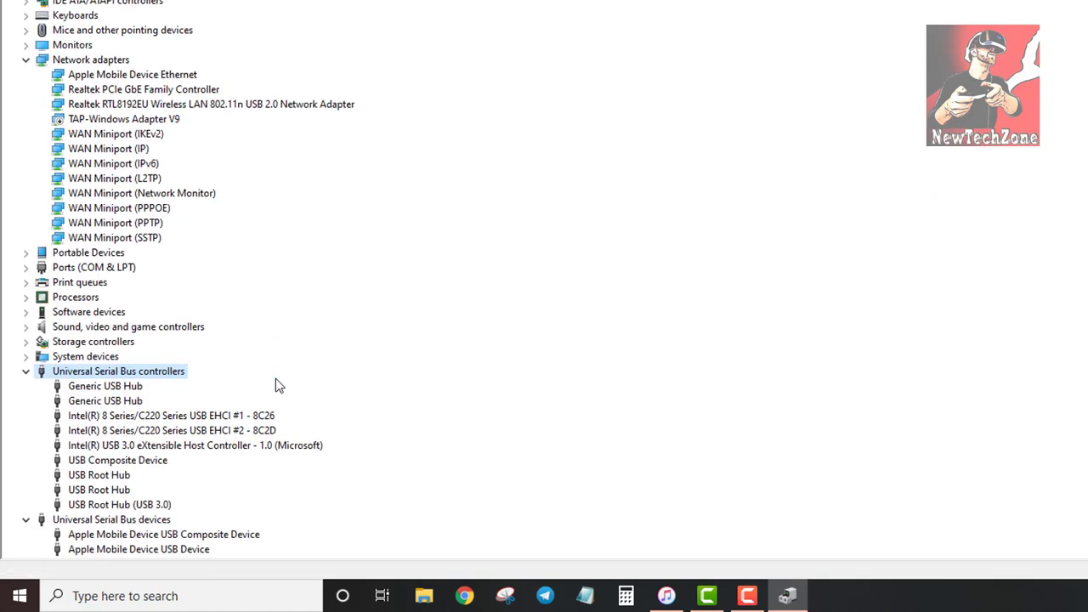
Step: Update the USB Root Hub (USB 3.0) driver automatically; the best driver is already installed
click(153, 505)
right_click(152, 505)
click(204, 409)
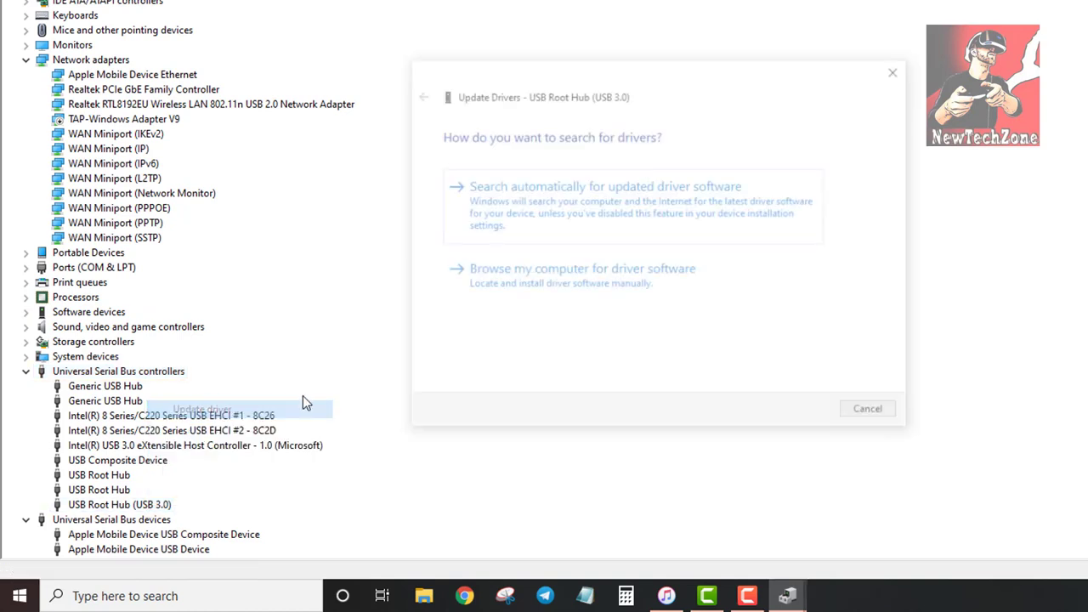
click(510, 230)
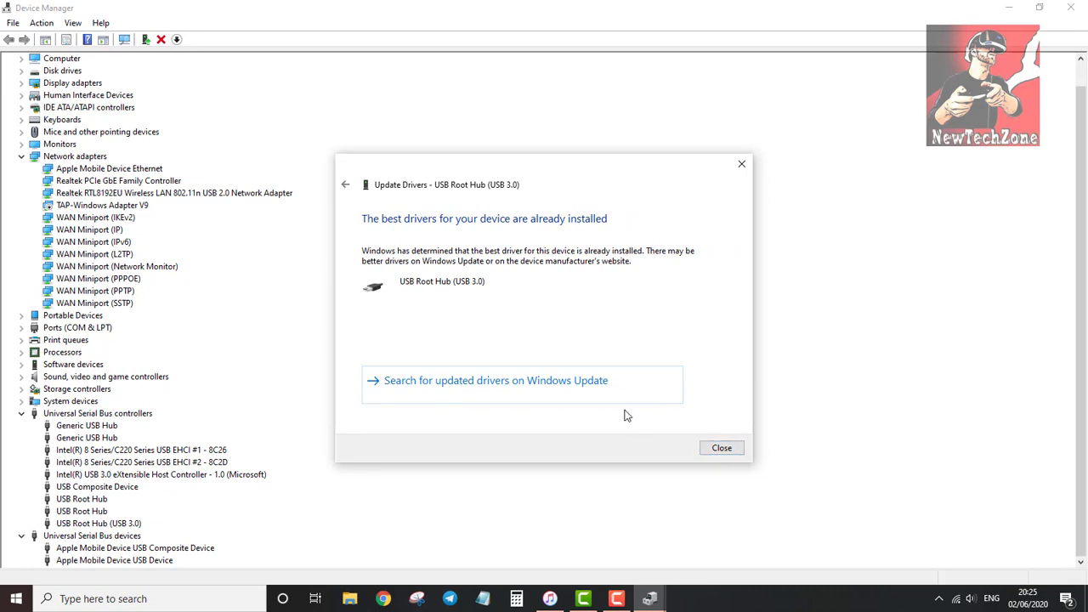
click(725, 451)
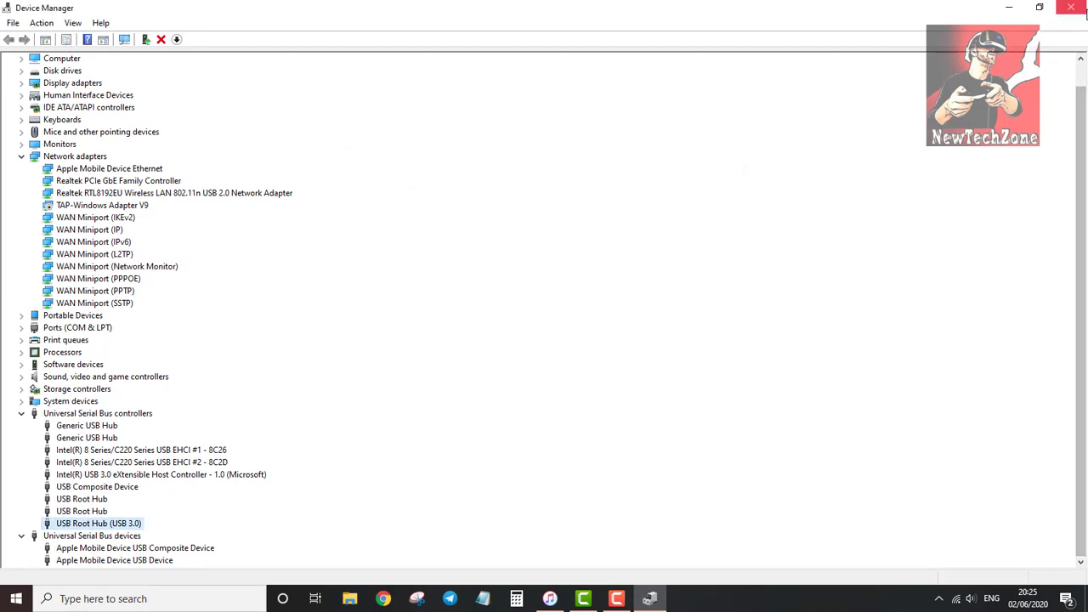
Step: Close Device Manager and allow this computer to access the iPhone
click(1070, 7)
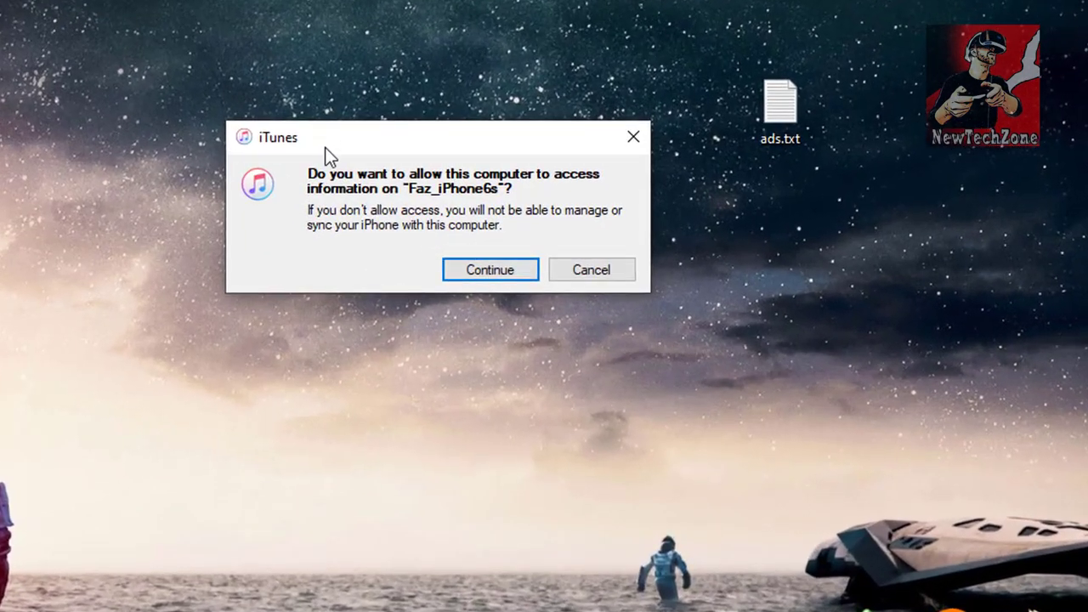
drag(325, 147, 211, 260)
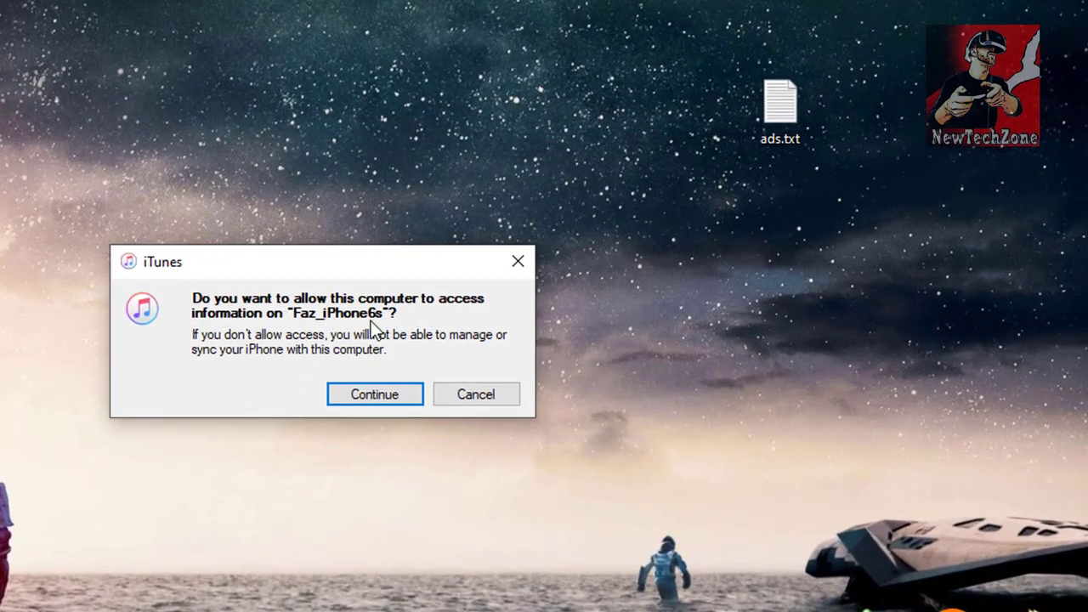
click(354, 391)
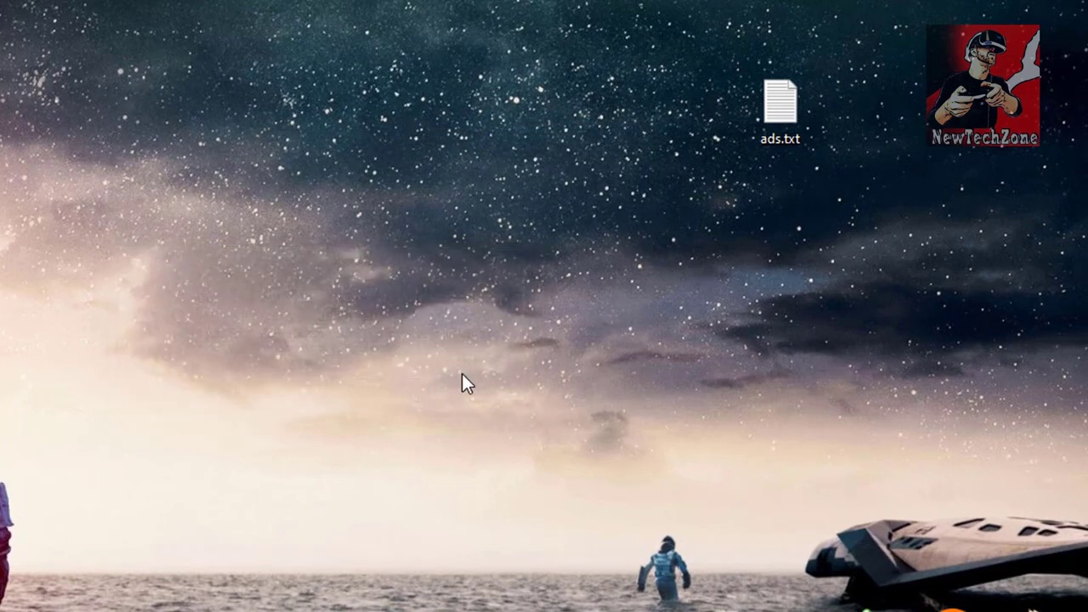
Step: Refresh the desktop and make the PC discoverable on the network
right_click(486, 395)
click(532, 461)
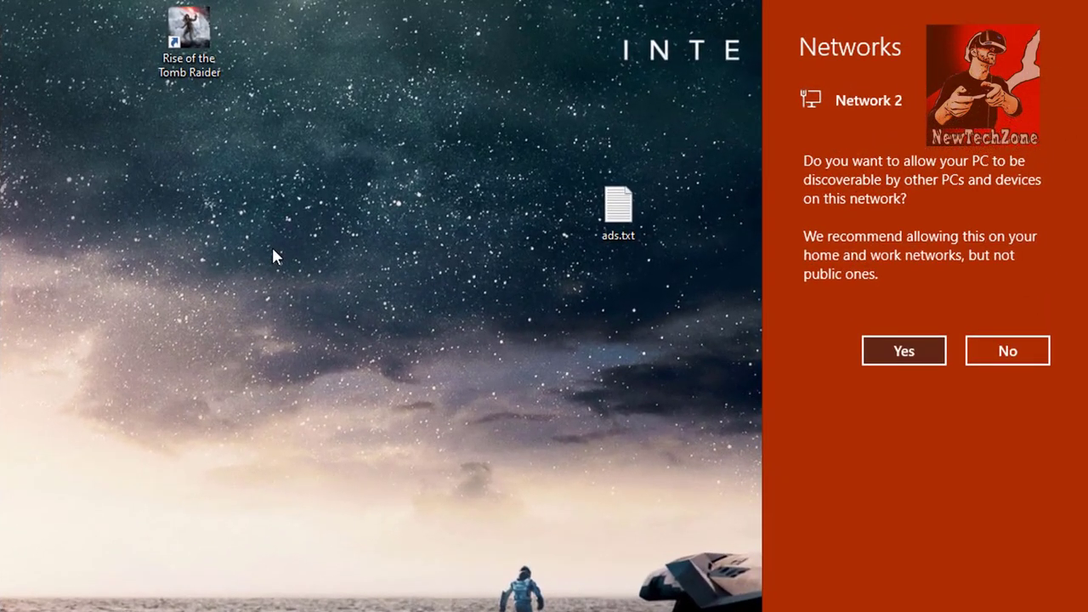
click(904, 370)
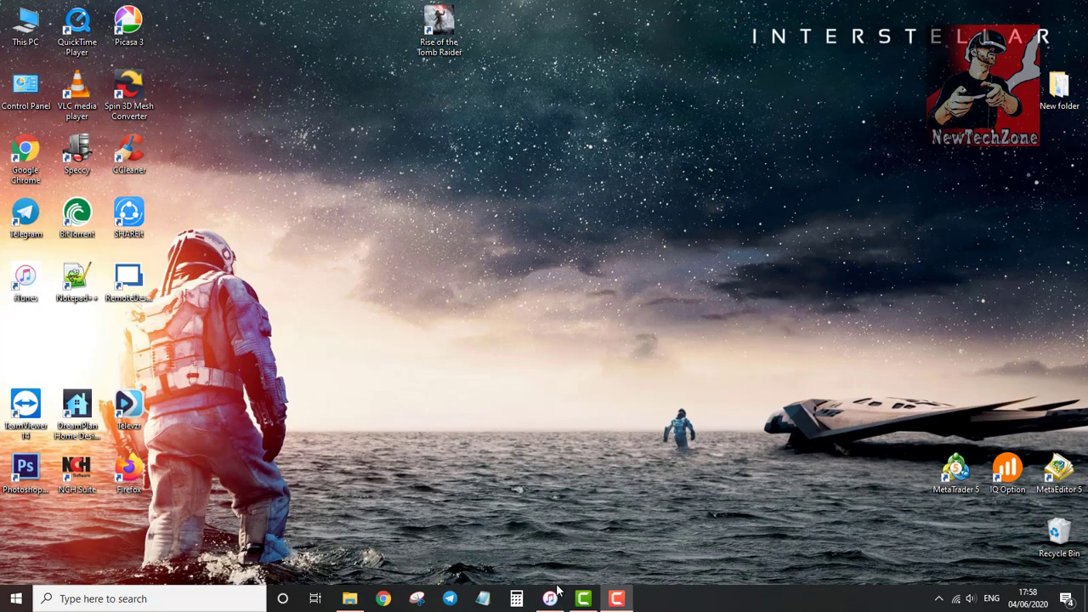
mouse_move(549, 598)
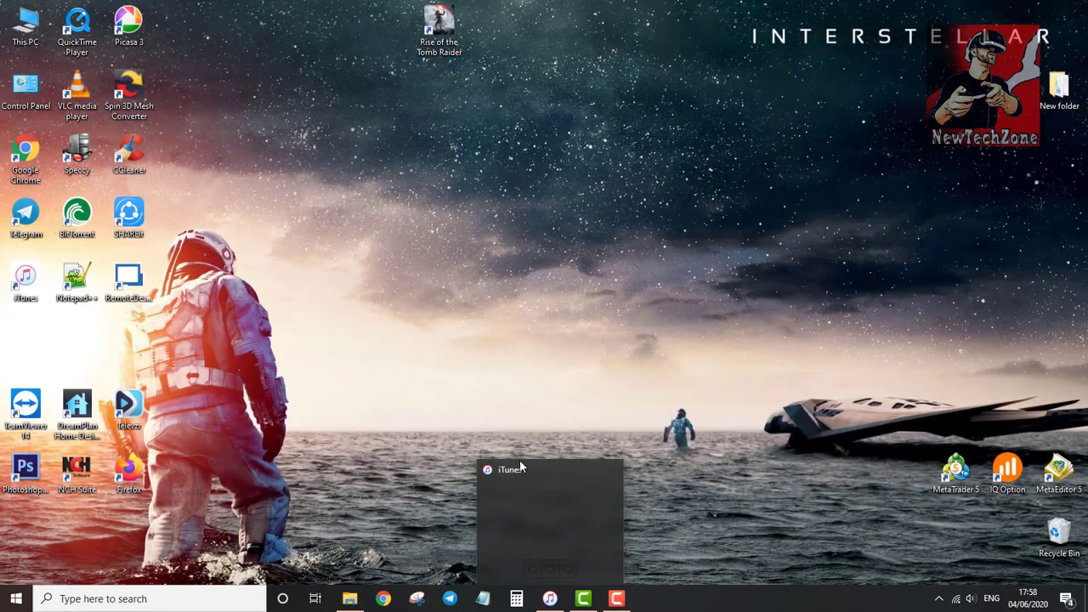
Step: View the iPhone 6s Summary page in iTunes, then finish with Done
click(526, 495)
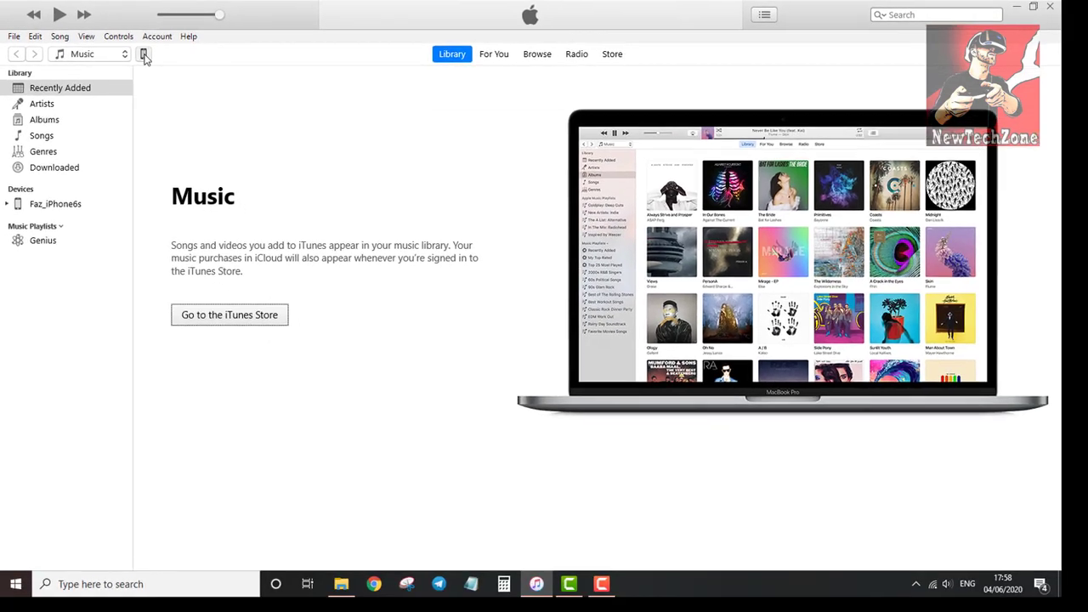
click(331, 132)
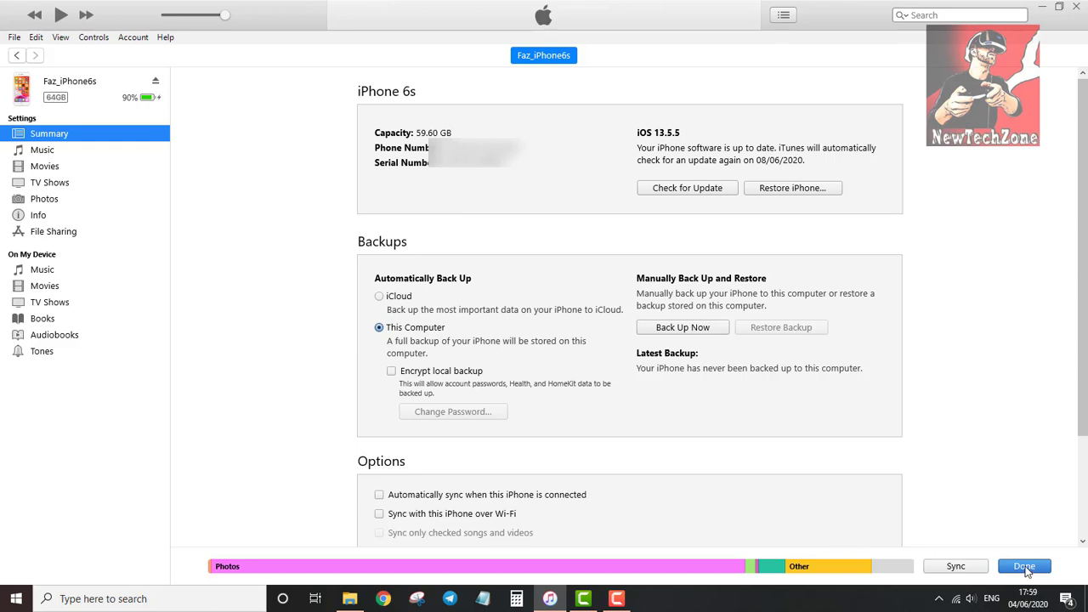
click(1026, 569)
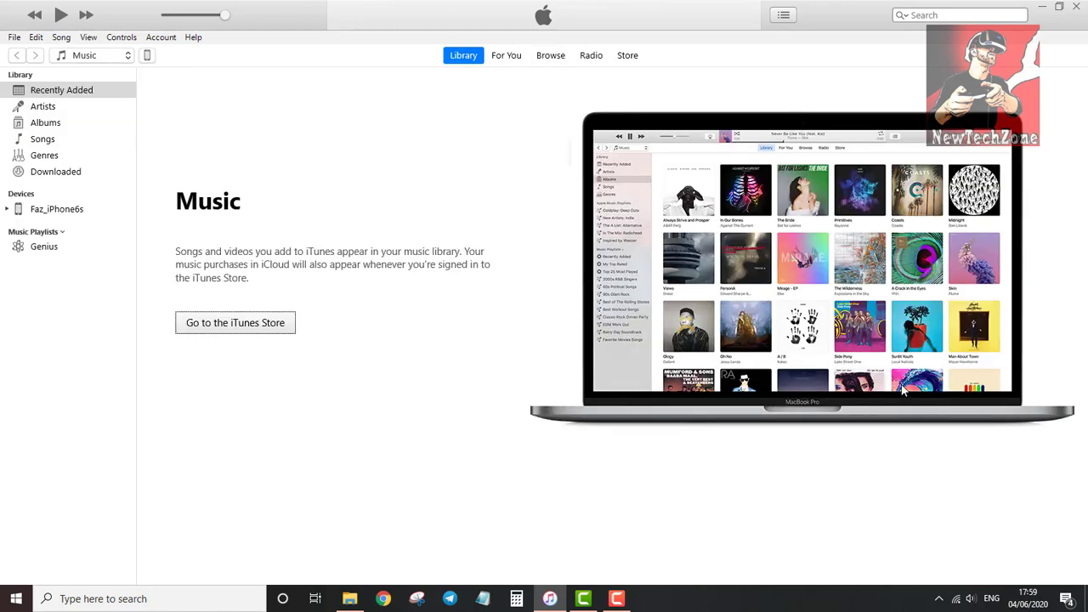